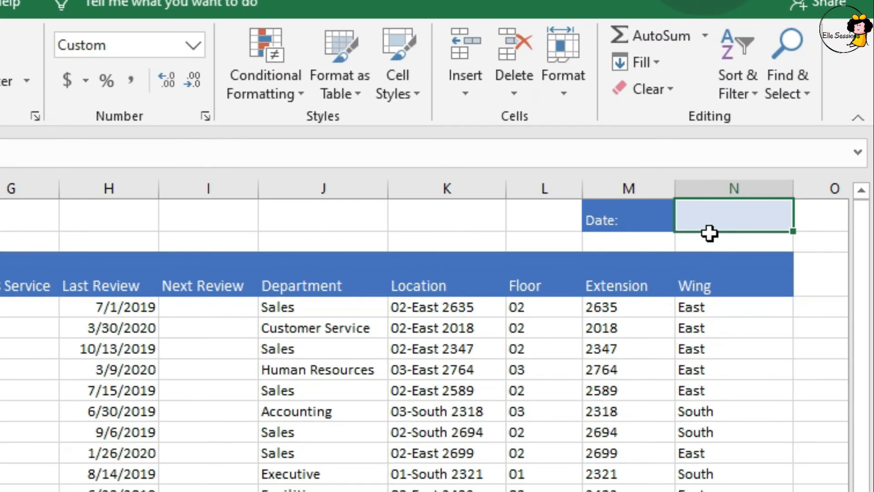
- Enter the formula =NOW() in cell N1 beside the Date label
left_click(787, 150)
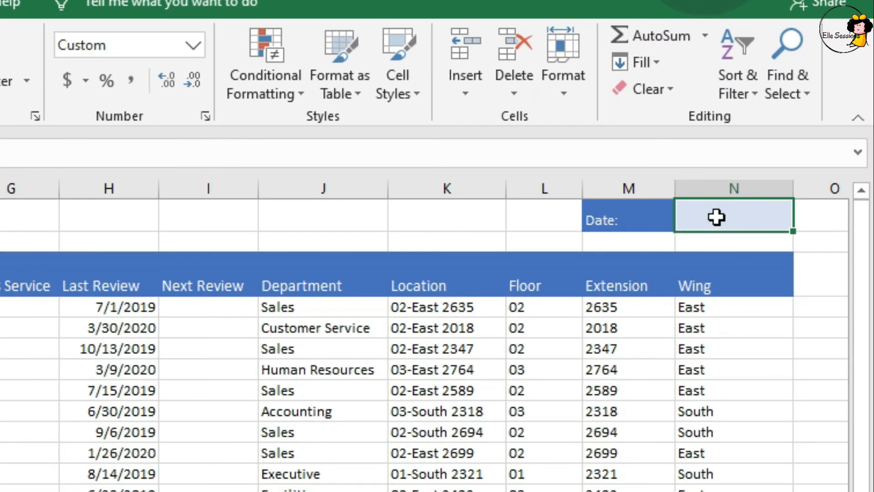
type("=")
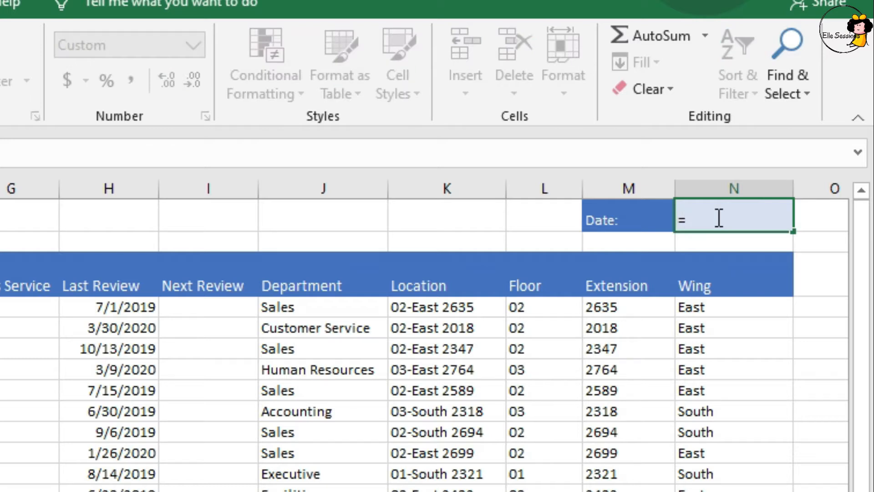
type("now")
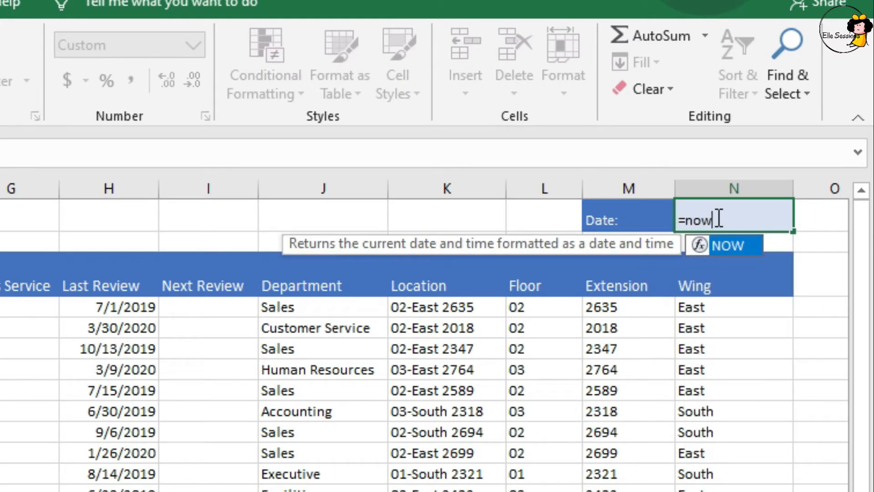
key("Tab")
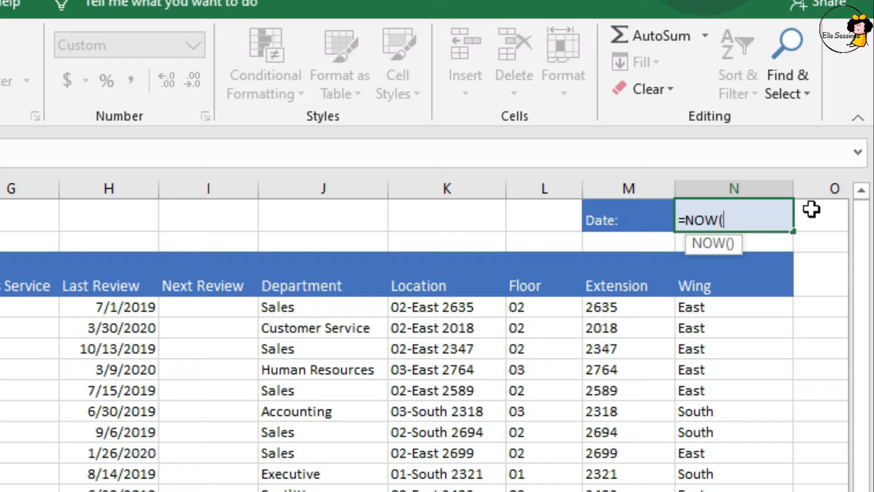
type(")")
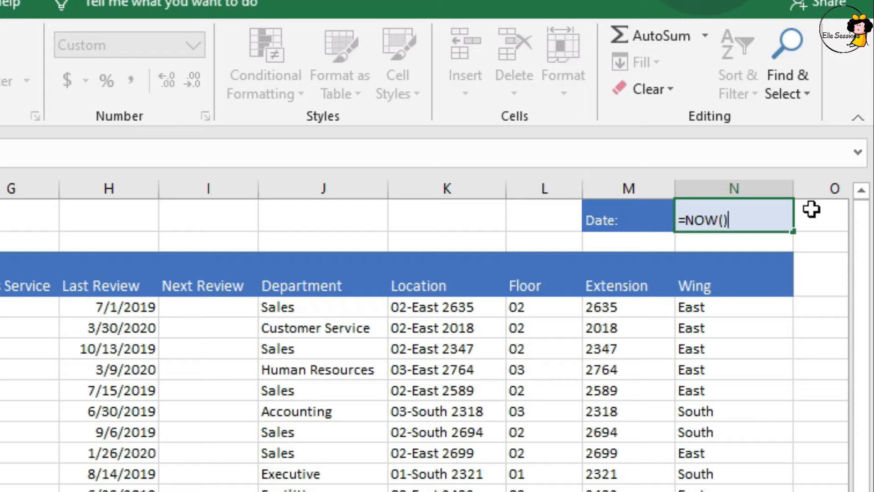
key("Return")
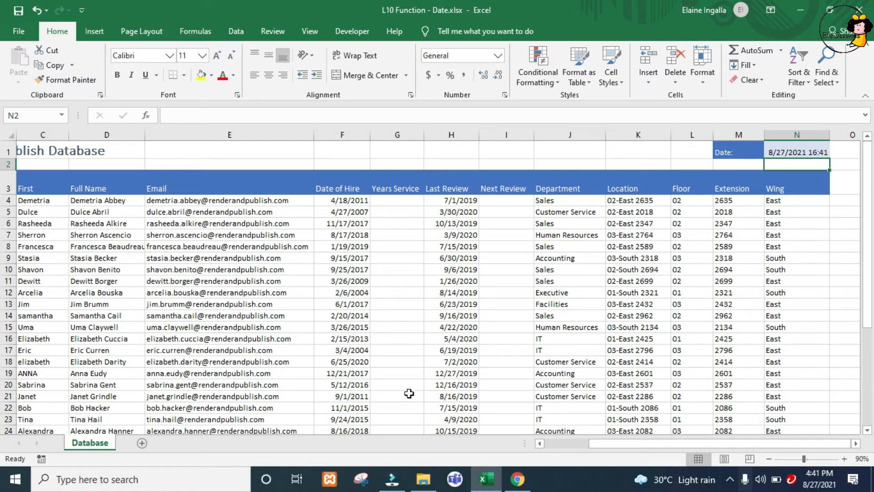
- Enter =TODAY()-F4 in cell G4 to calculate the days since the first employee's hire date
left_click(341, 197)
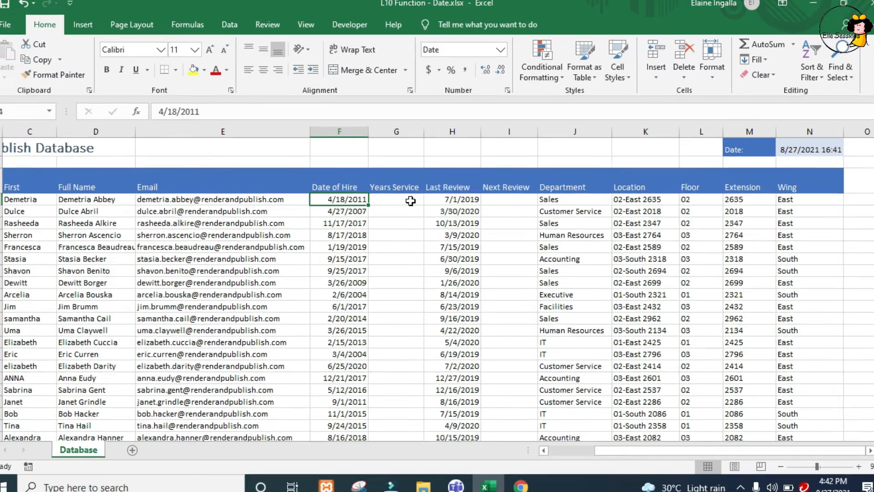
left_click(411, 201)
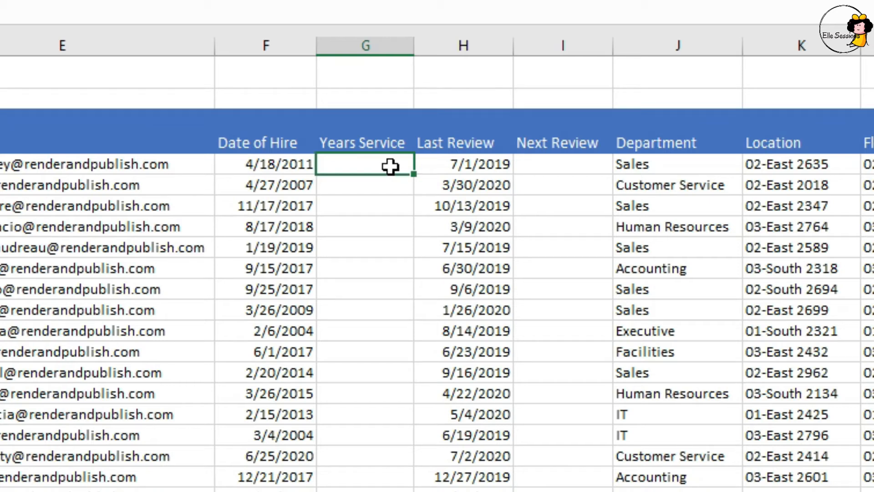
type("=today")
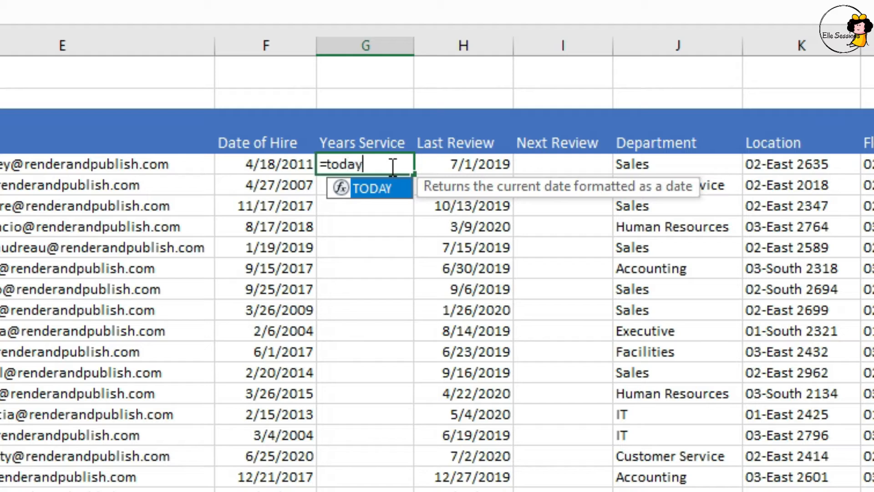
key("Tab")
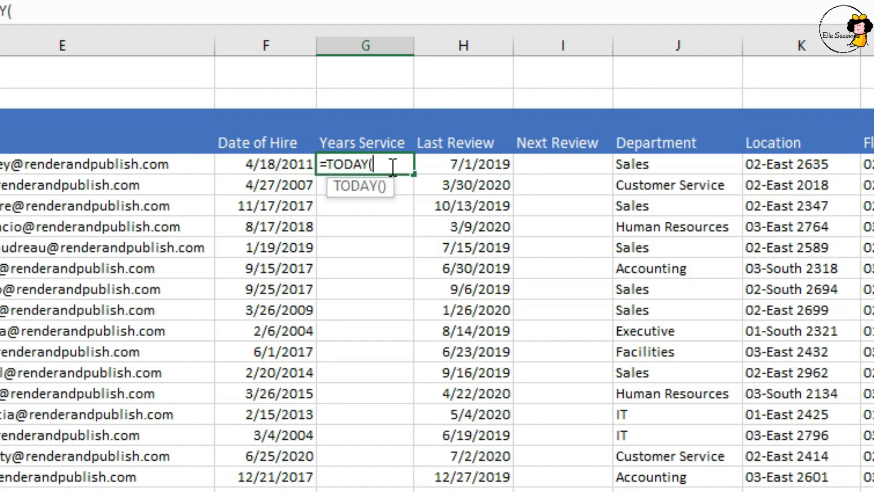
type(")")
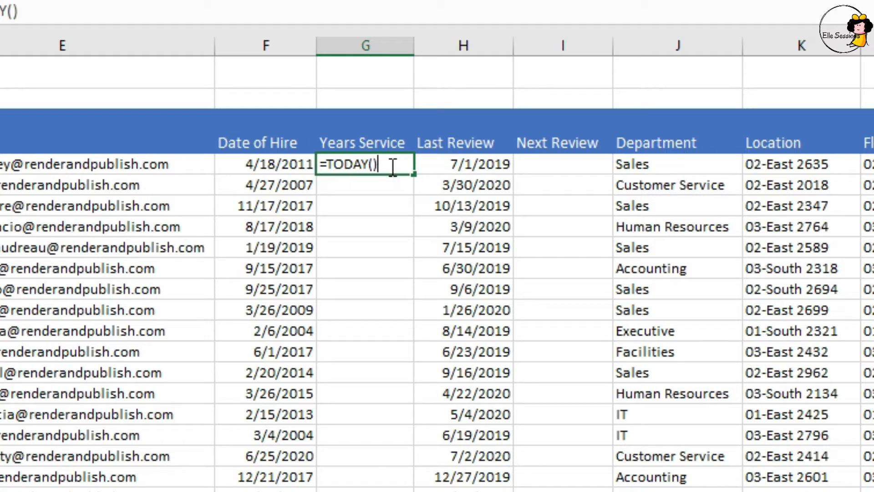
type("-")
left_click(253, 165)
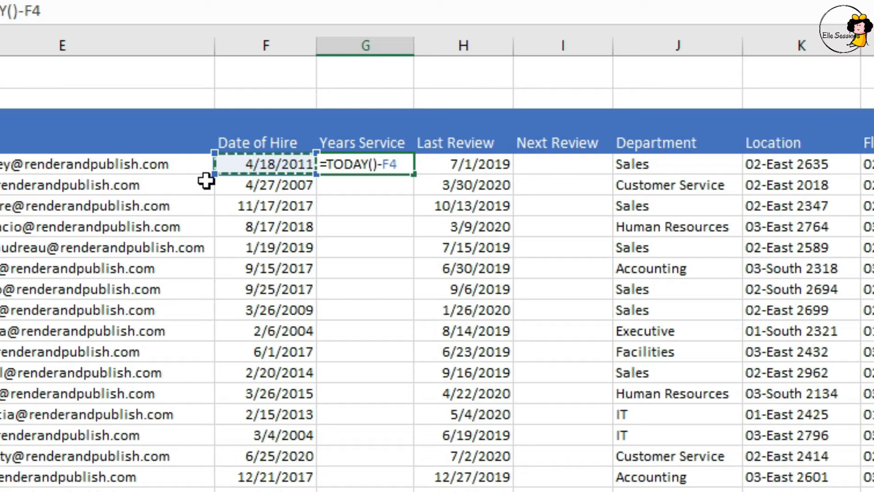
key("Return")
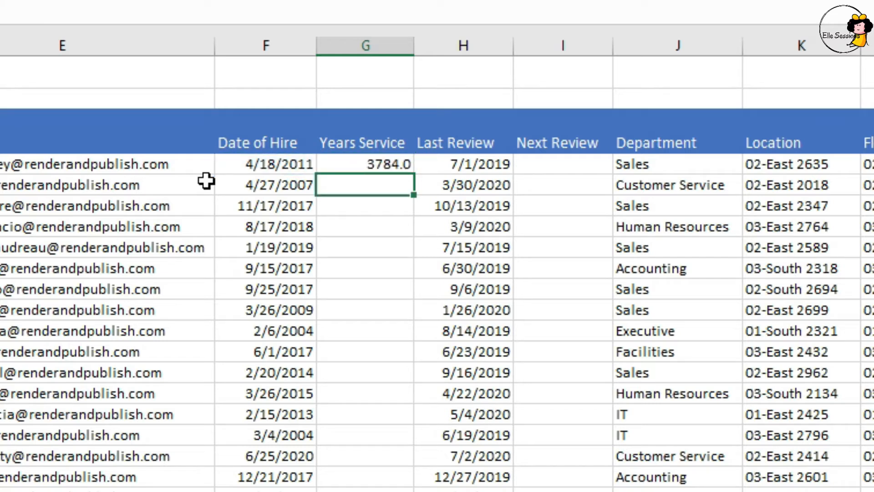
key("Up")
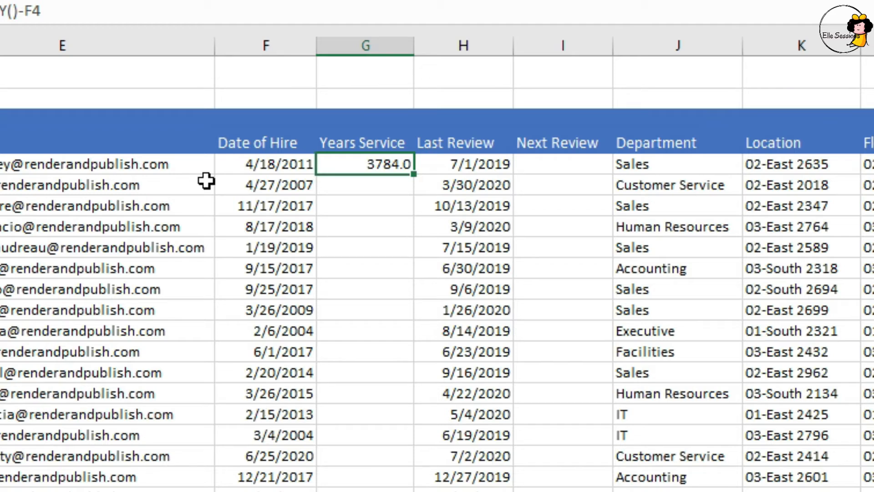
- Enter =YEARFRAC(F5,TODAY()) in cell G5 to calculate the second employee's years of service
left_click(348, 331)
left_click(341, 185)
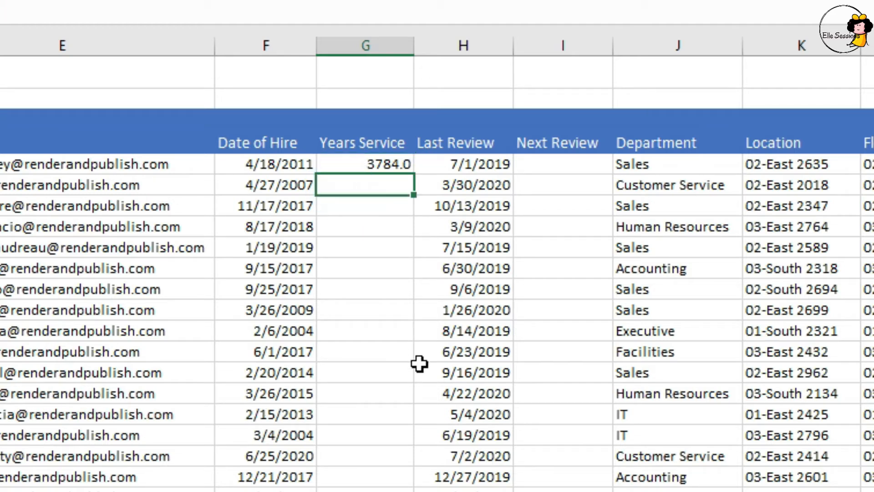
type("=ye")
key("Down")
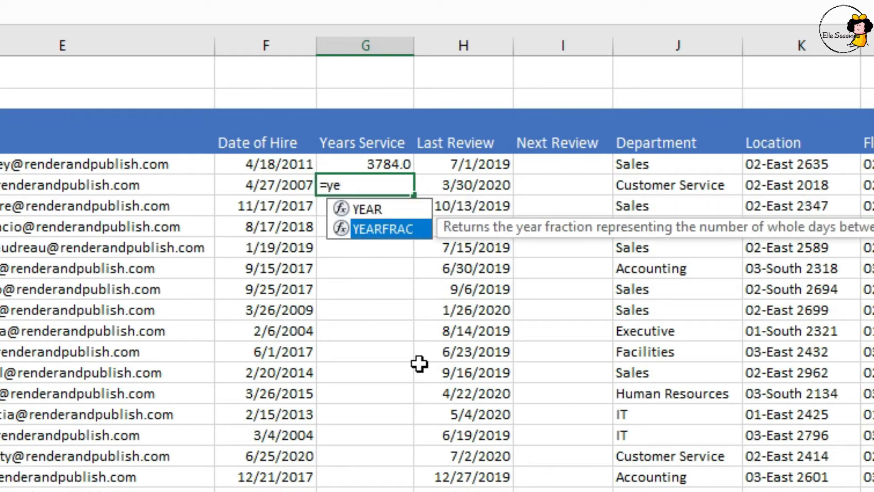
key("Tab")
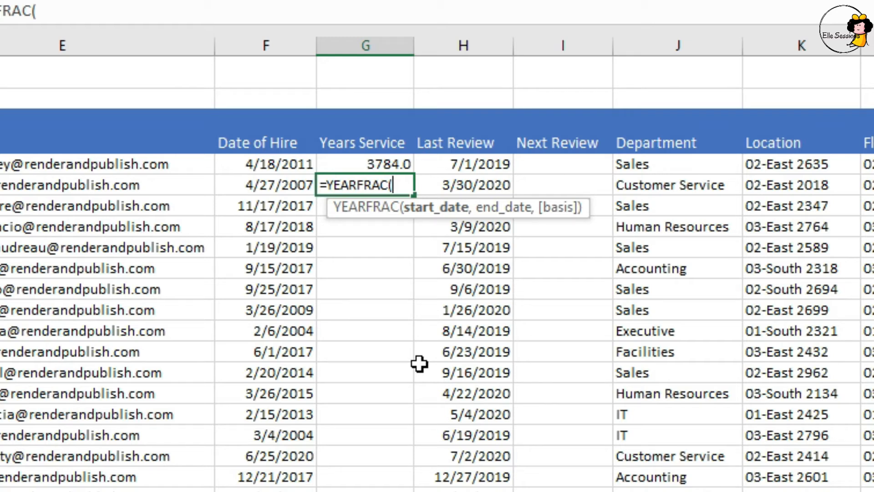
left_click(274, 186)
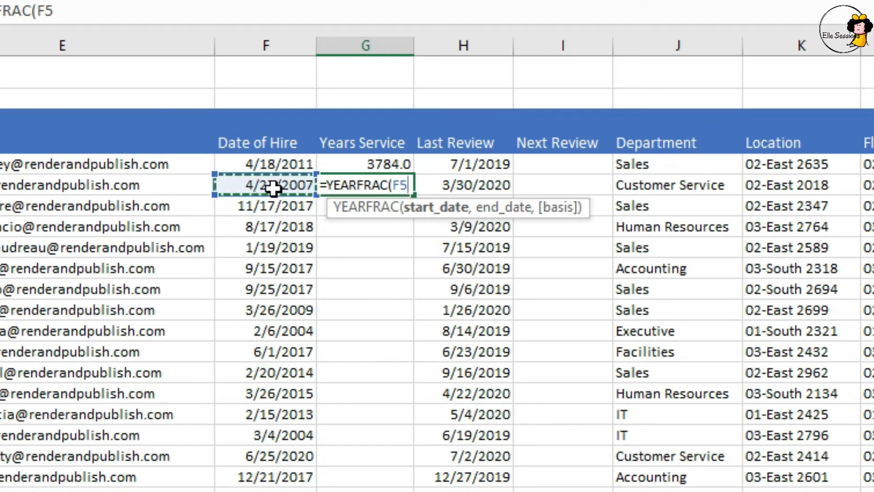
type(",")
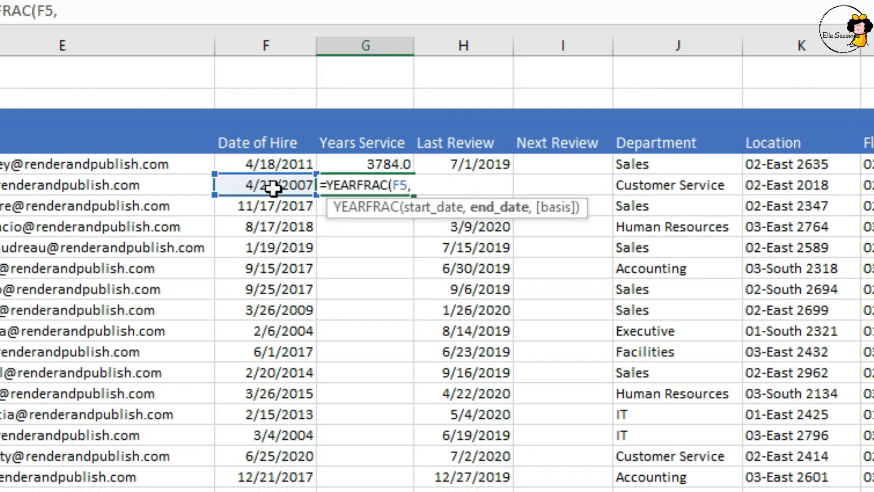
type("to")
key("Tab")
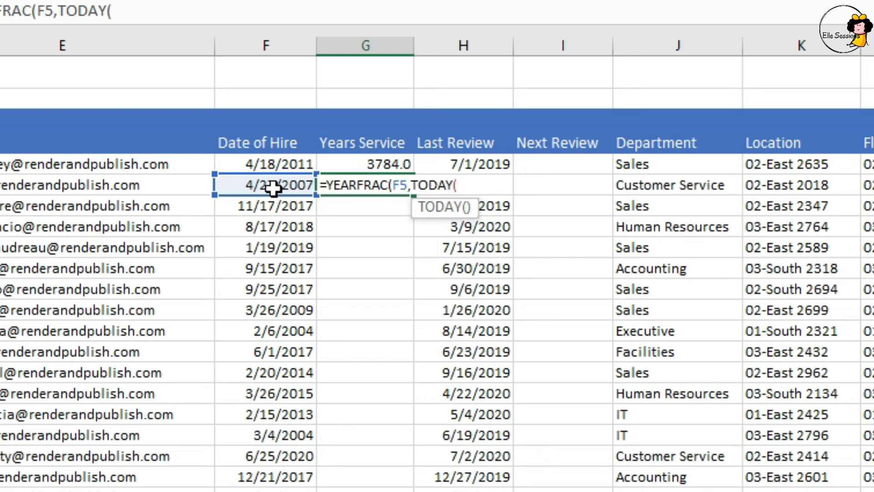
type(")")
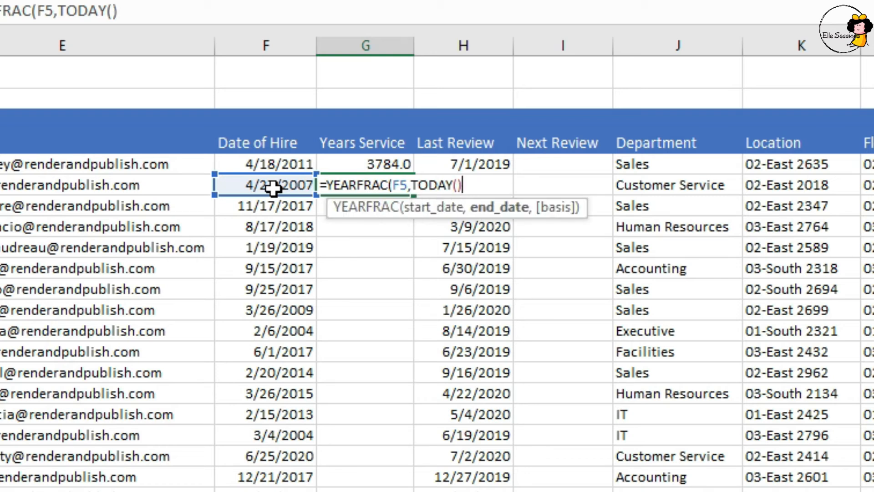
type(")")
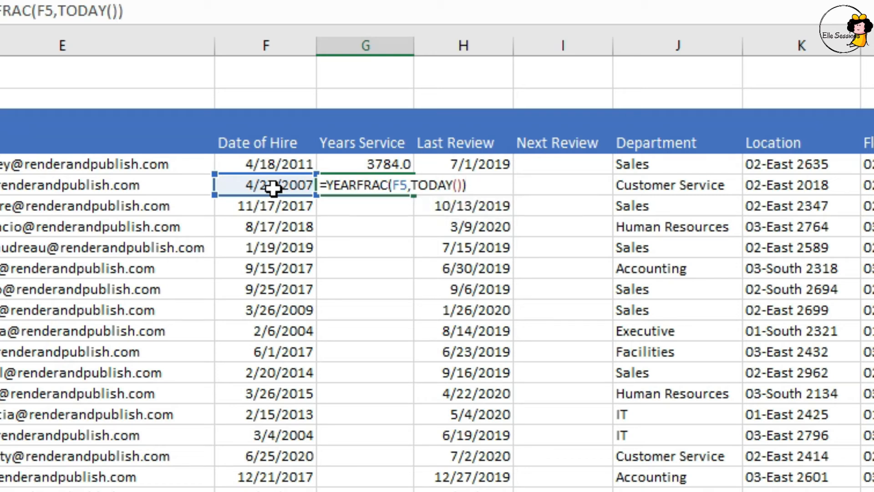
key("Return")
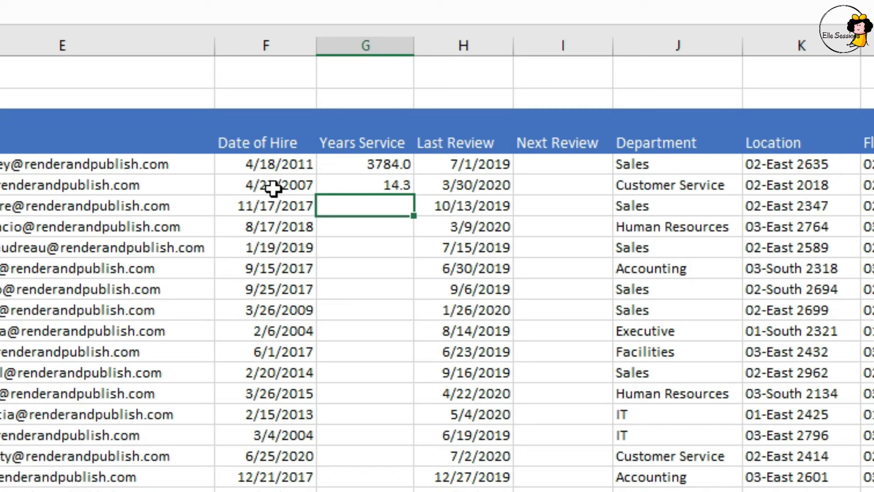
- Copy the YEARFRAC formula from G5 over the one in G4 and fill it down the Years Service column
left_click(392, 182)
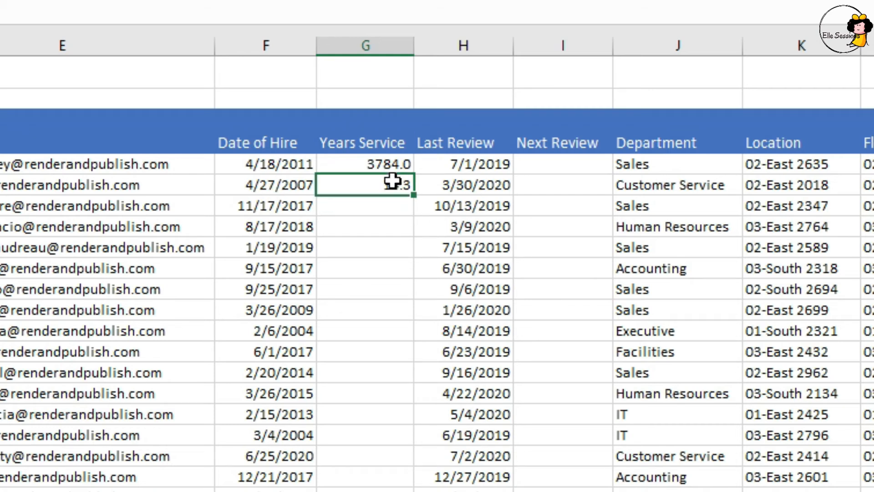
left_click(333, 163)
left_click(350, 181)
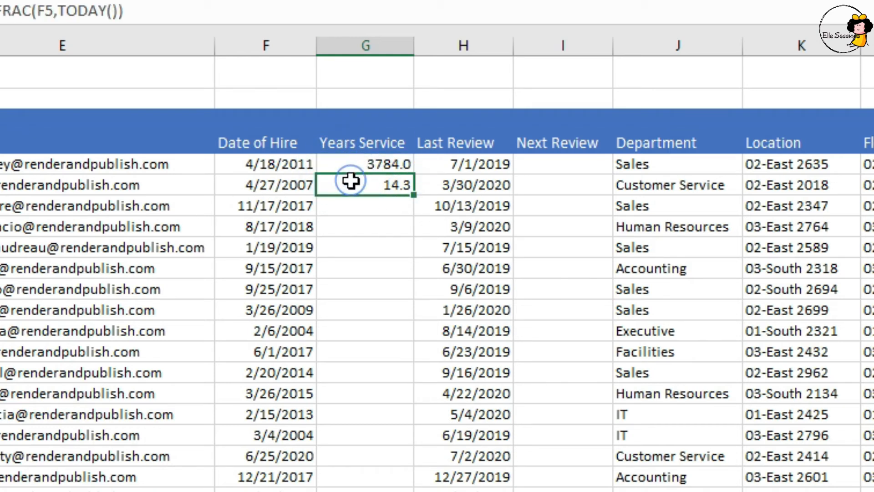
left_click(348, 165)
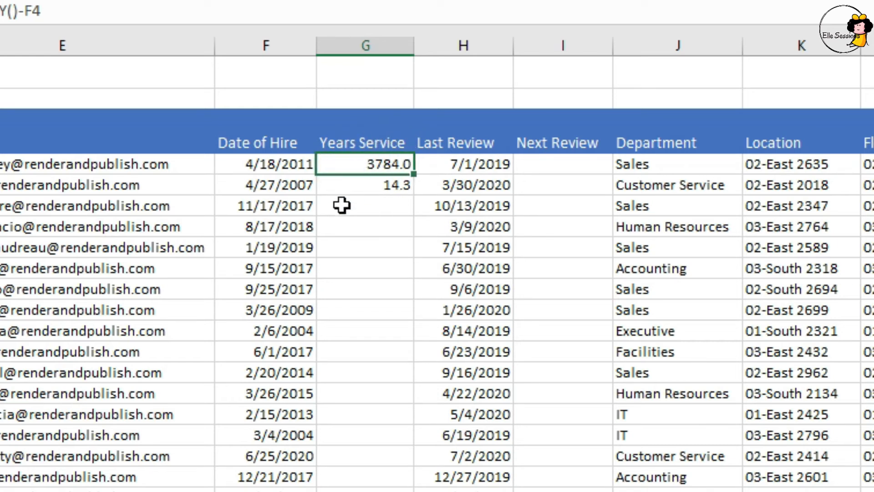
left_click(344, 187)
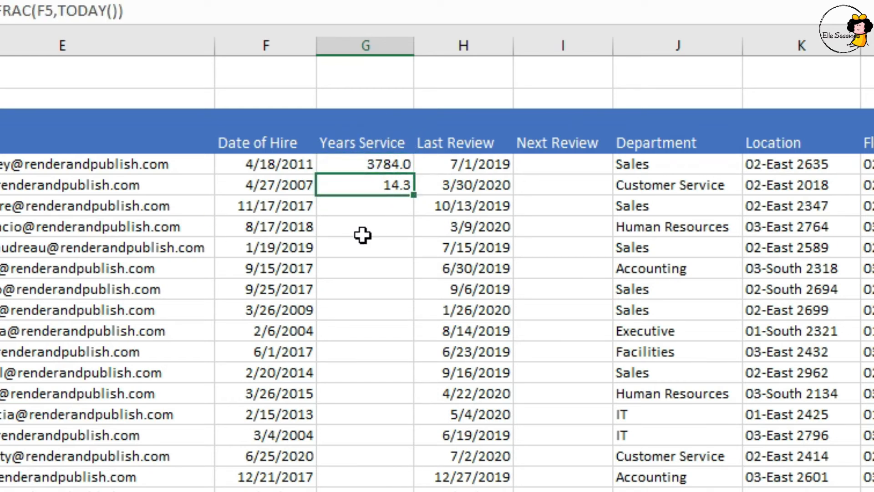
key("ctrl+c")
left_click(378, 166)
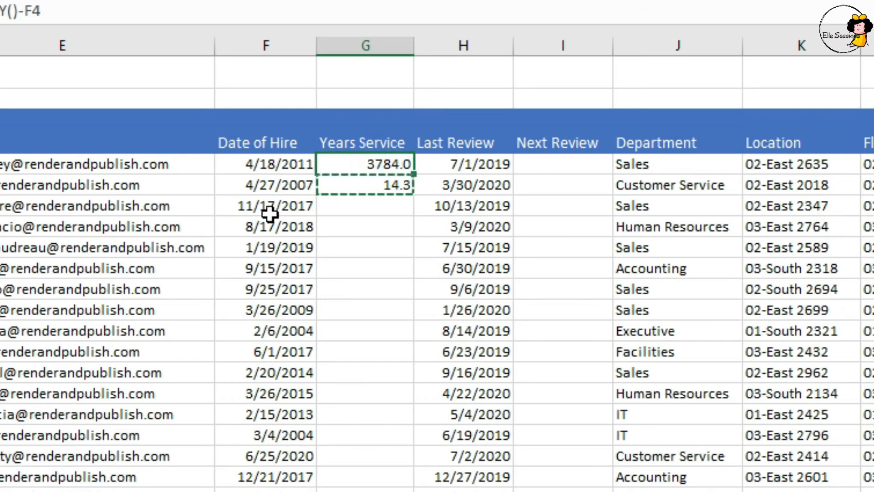
key("ctrl+v")
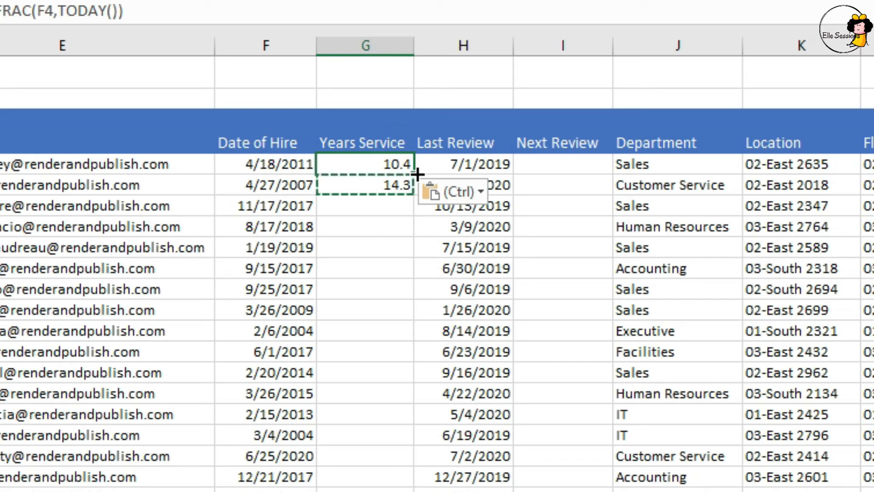
left_click_drag(416, 174, 416, 196)
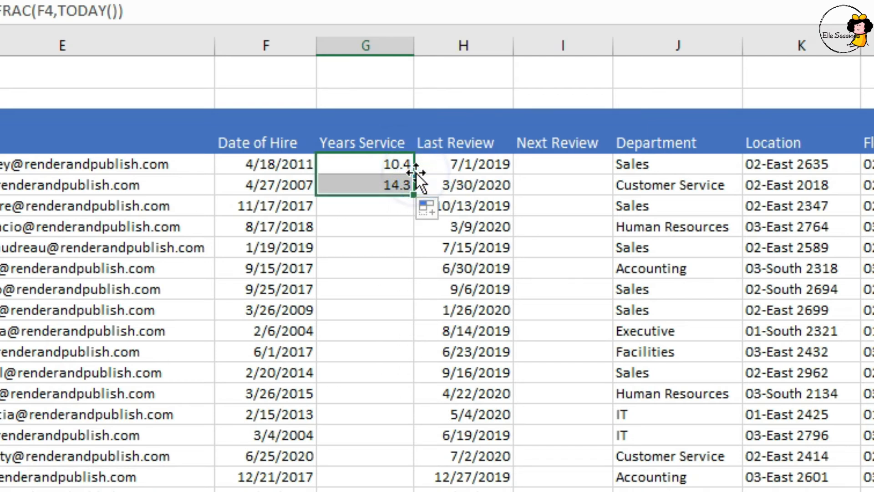
double_click(415, 197)
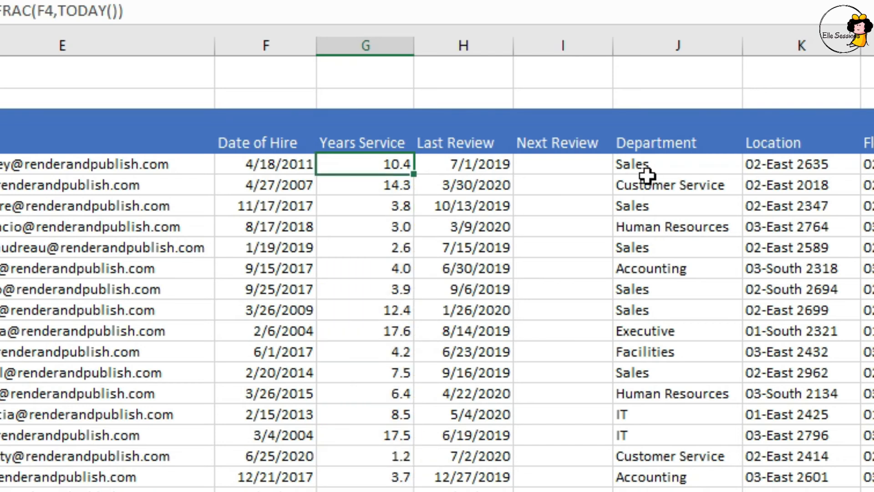
- Enter =H4+365 in cell I4 and fill the formula down the Next Review column
left_click(560, 163)
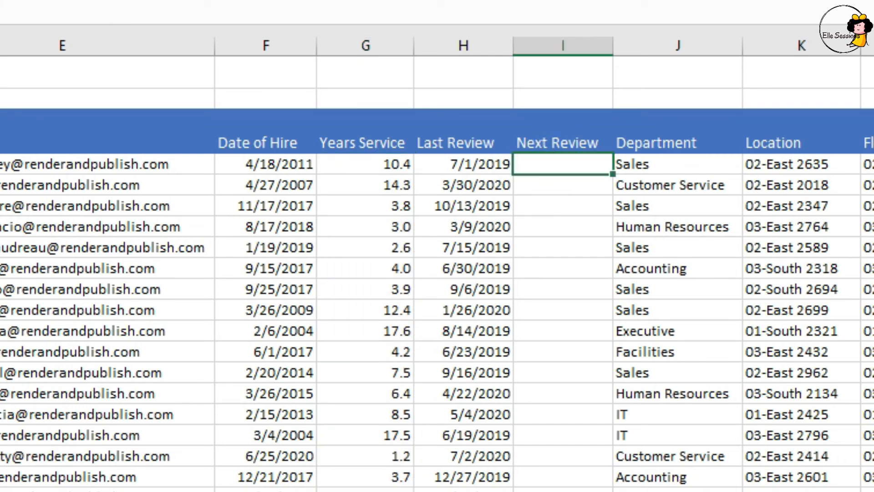
type("=")
key("Left")
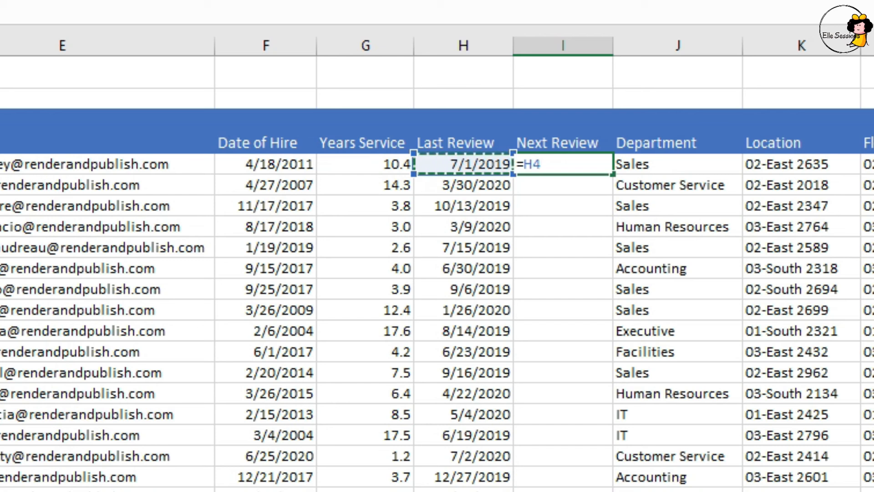
type("+36 5")
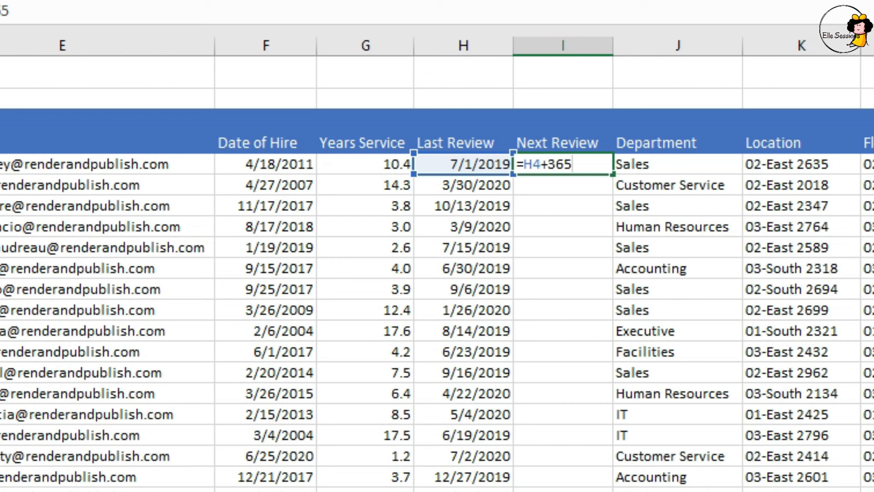
key("Return")
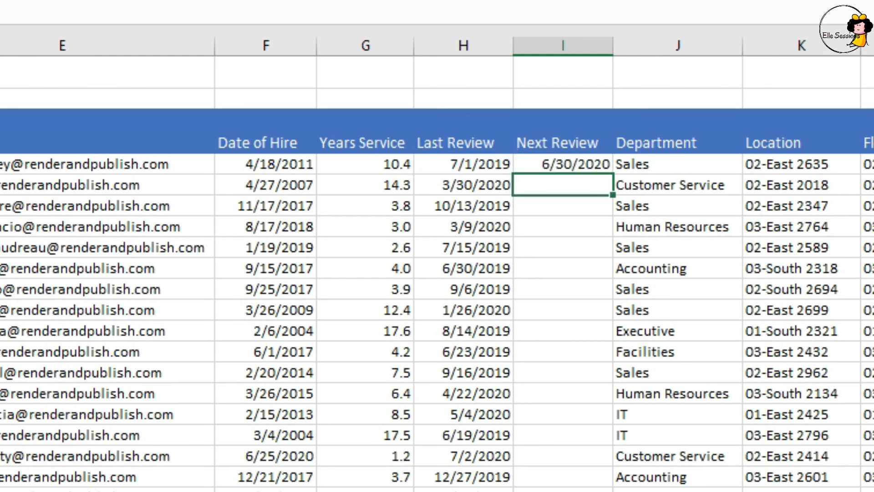
left_click(587, 165)
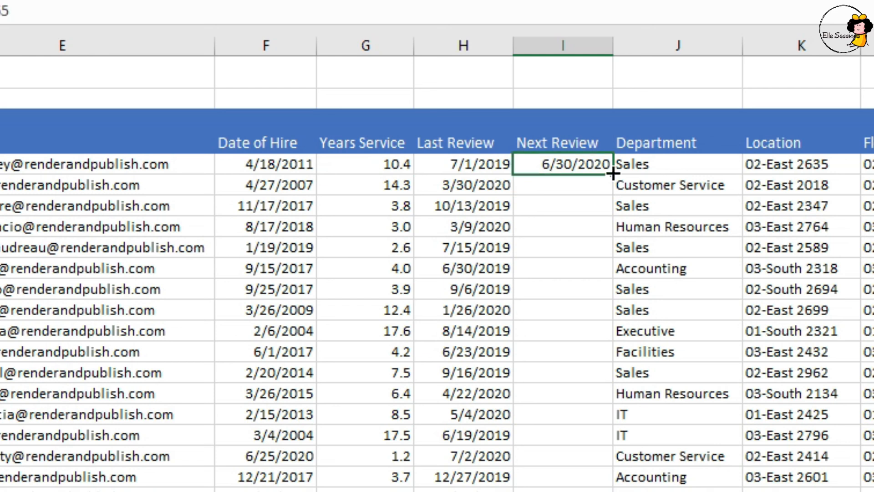
double_click(613, 173)
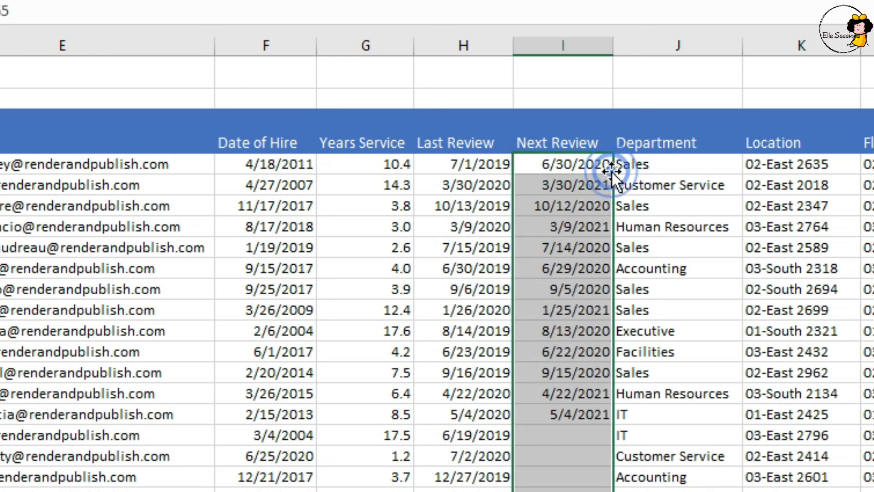